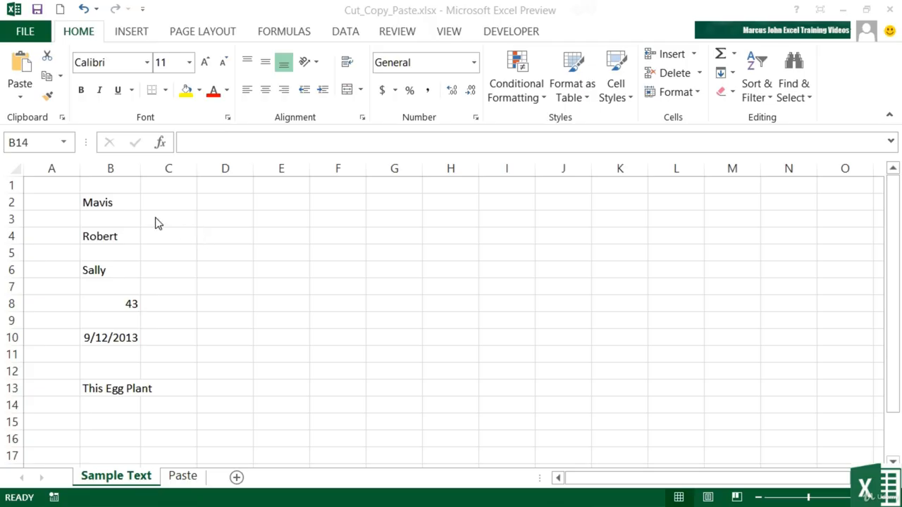
{"action": "left_click", "coordinate": [116, 203]}
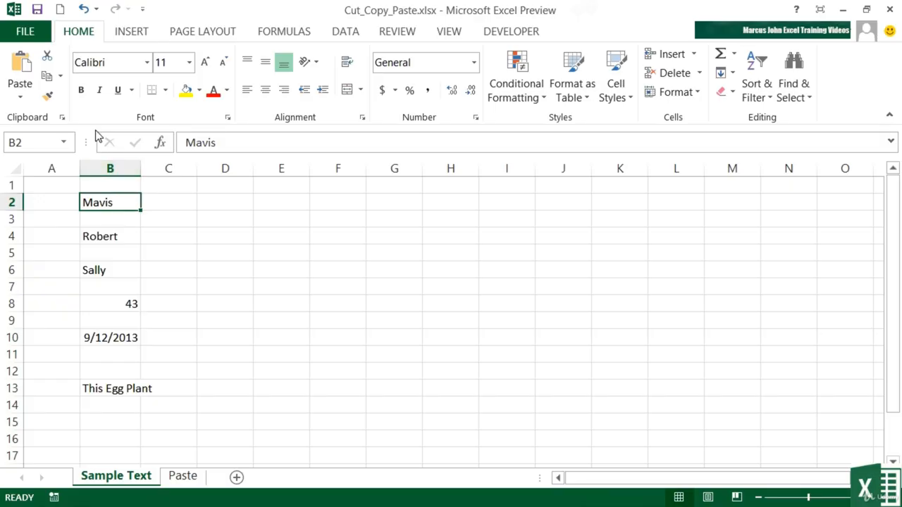
{"action": "left_click", "coordinate": [47, 78]}
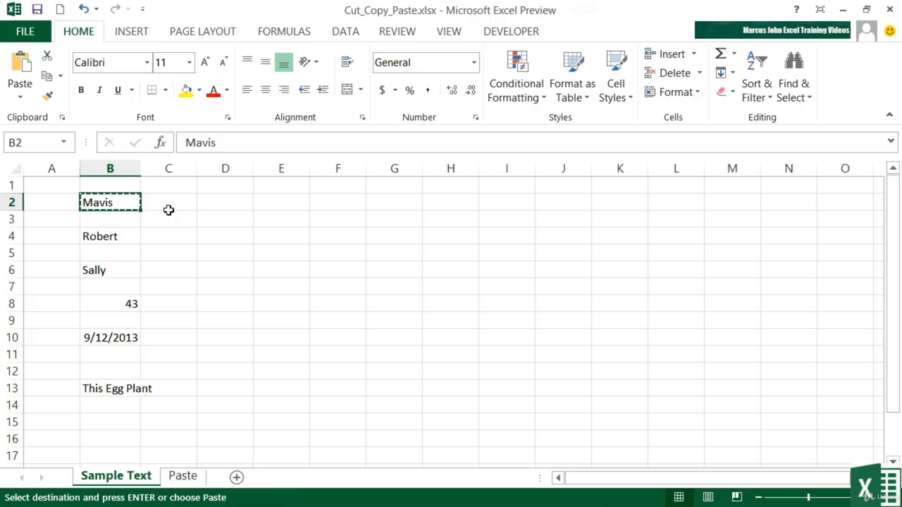
{"action": "key", "text": "Escape"}
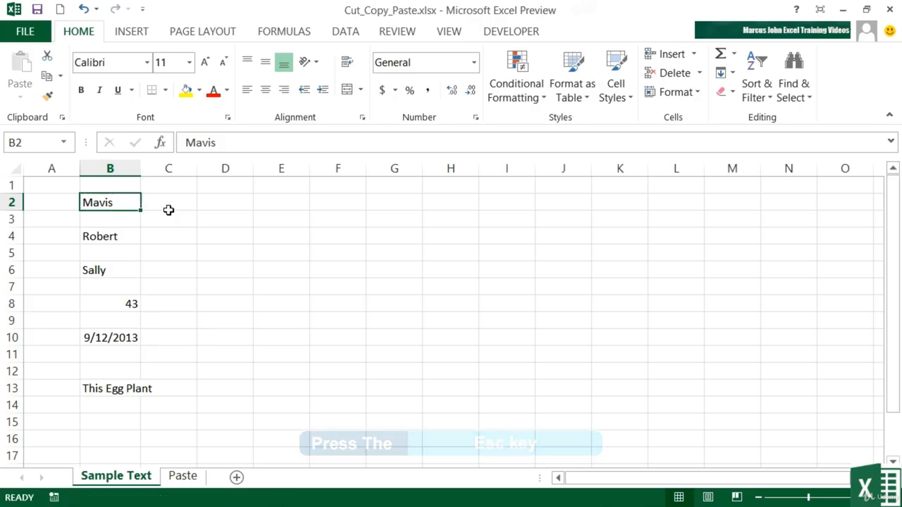
{"action": "right_click", "coordinate": [107, 204]}
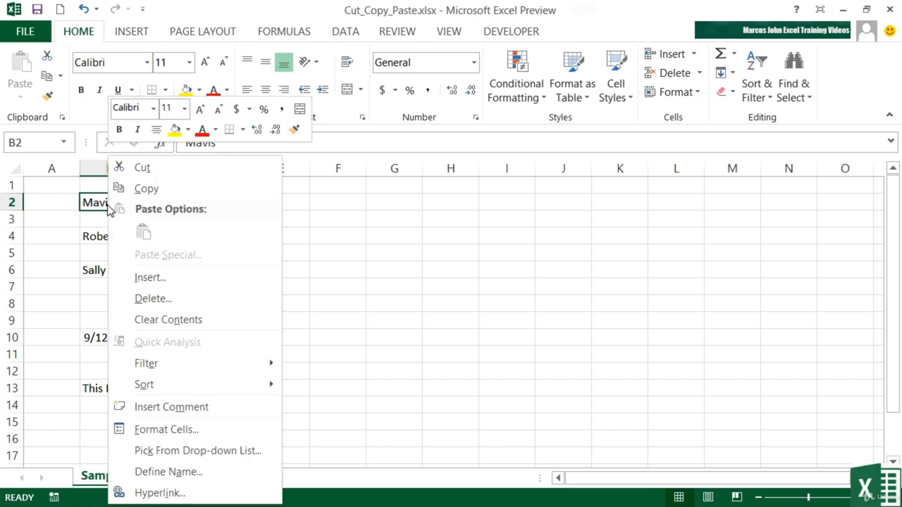
{"action": "left_click", "coordinate": [141, 189]}
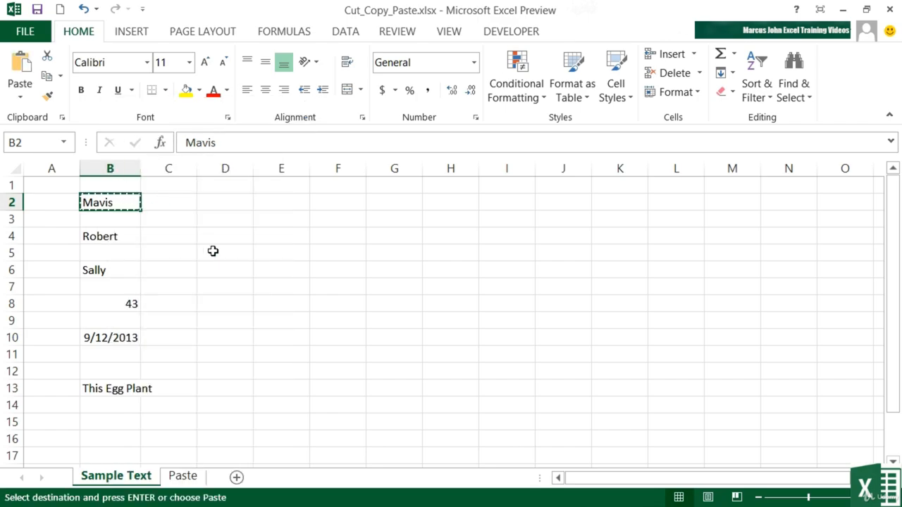
{"action": "key", "text": "Escape"}
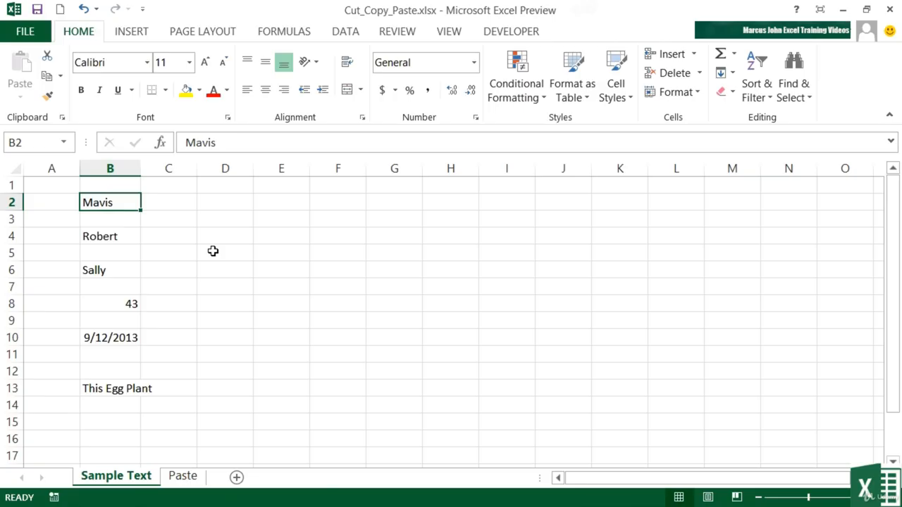
{"action": "key", "text": "ctrl+c"}
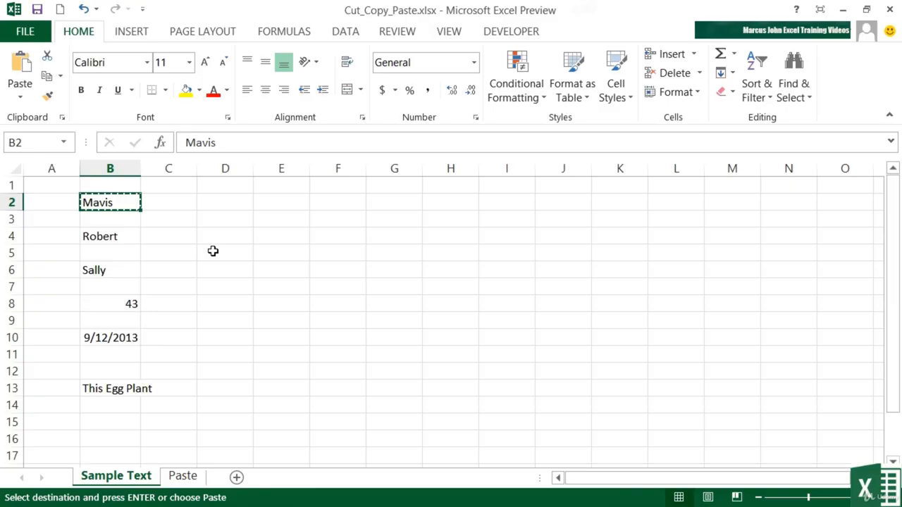
{"action": "key", "text": "Escape"}
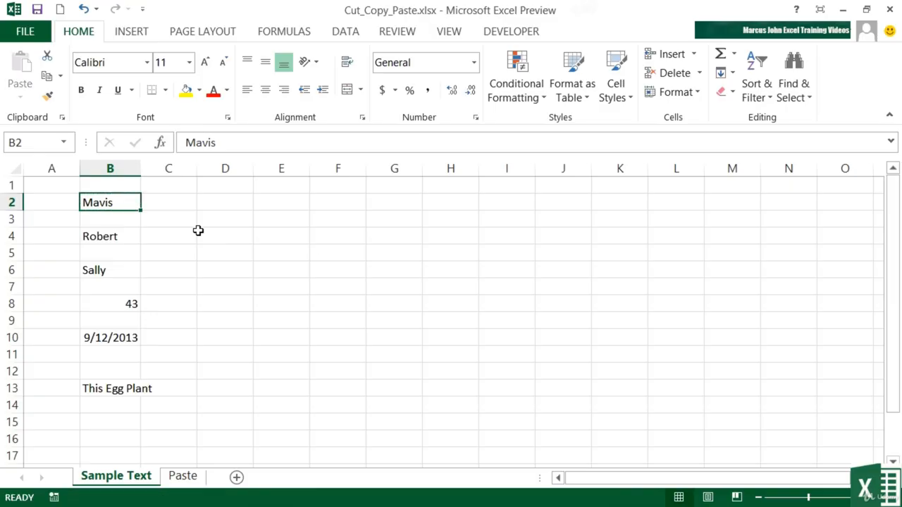
{"action": "left_click_drag", "start_coordinate": [115, 204], "coordinate": [120, 279]}
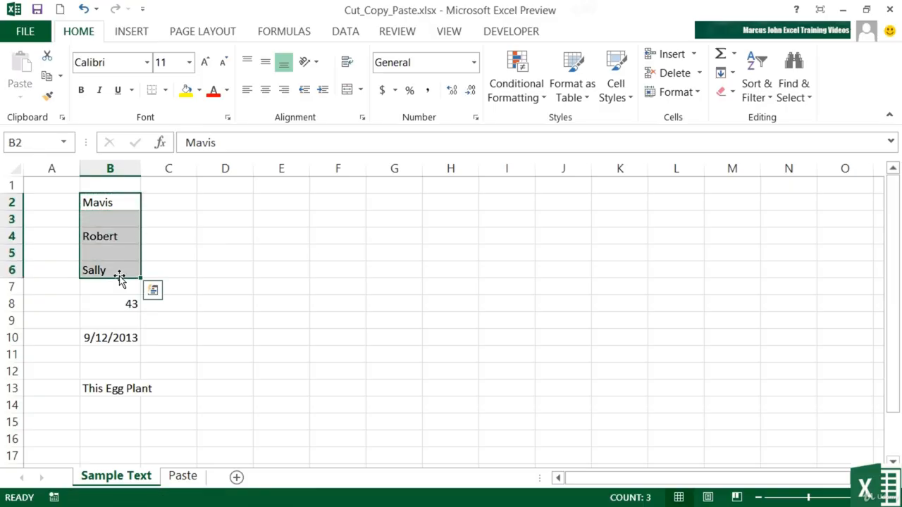
{"action": "key", "text": "ctrl+c"}
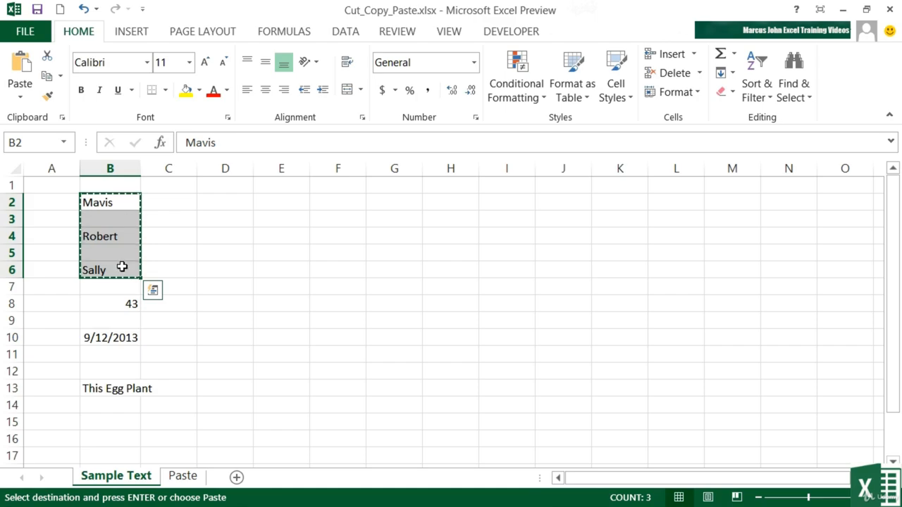
{"action": "key", "text": "Escape"}
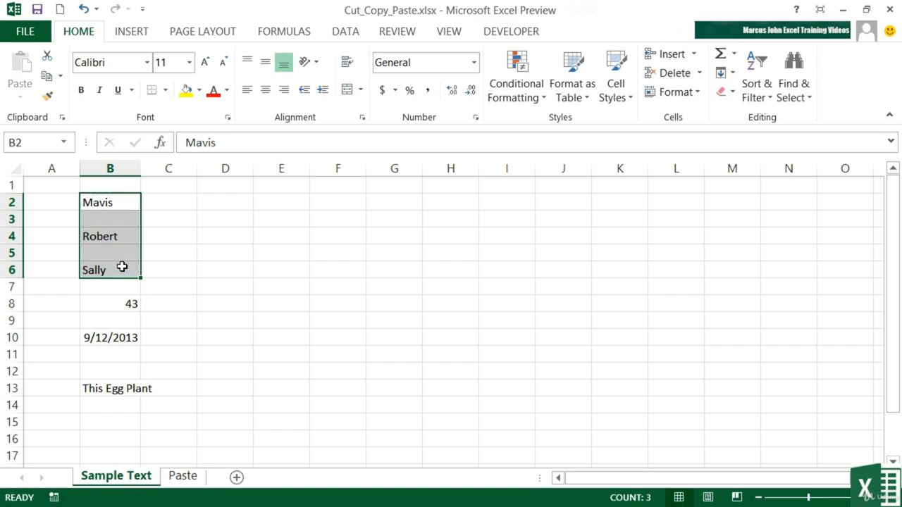
Copy the name in cell B2 and paste it into cell I2.
{"action": "left_click", "coordinate": [117, 201]}
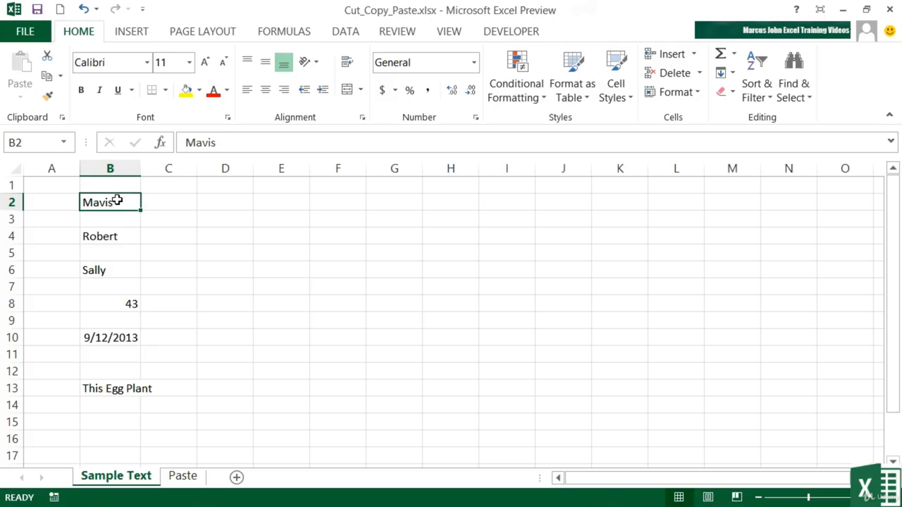
{"action": "key", "text": "ctrl+c"}
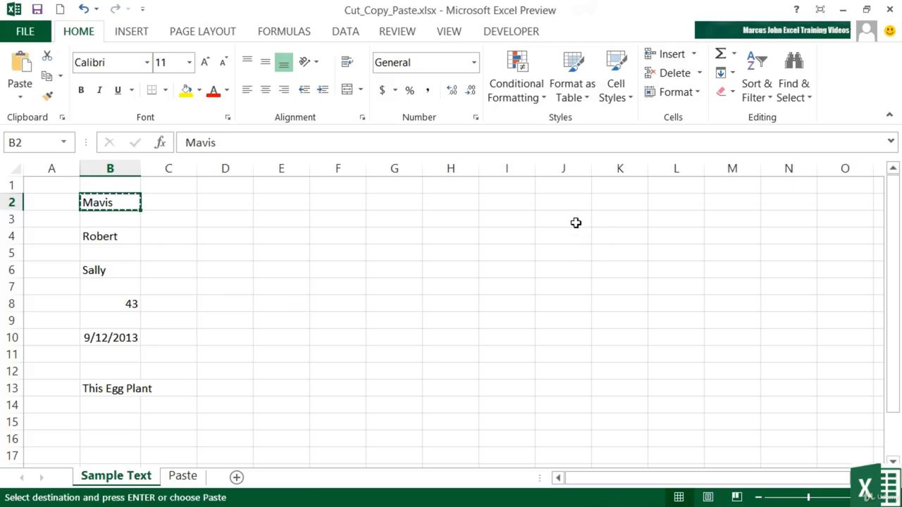
{"action": "left_click", "coordinate": [511, 200]}
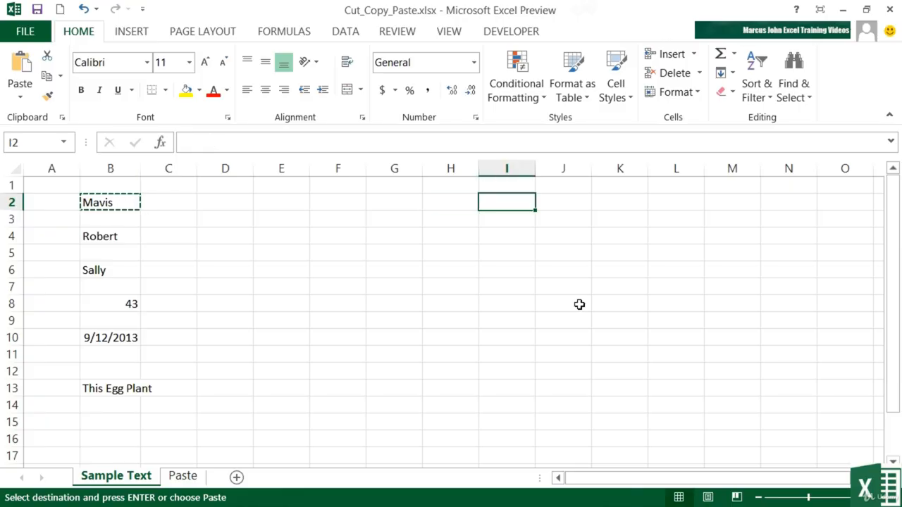
{"action": "key", "text": "ctrl+v"}
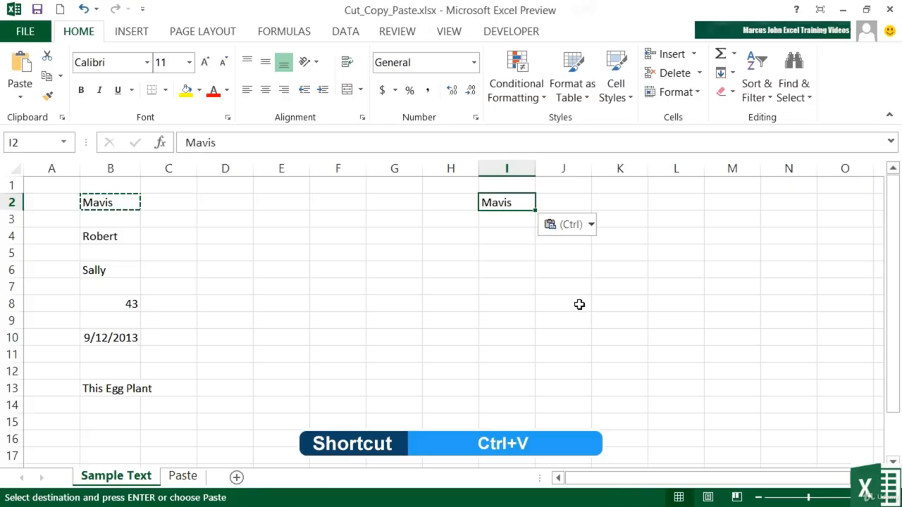
Paste the copied name from B2 into cells I3, I4 and I5 as well.
{"action": "left_click", "coordinate": [504, 223]}
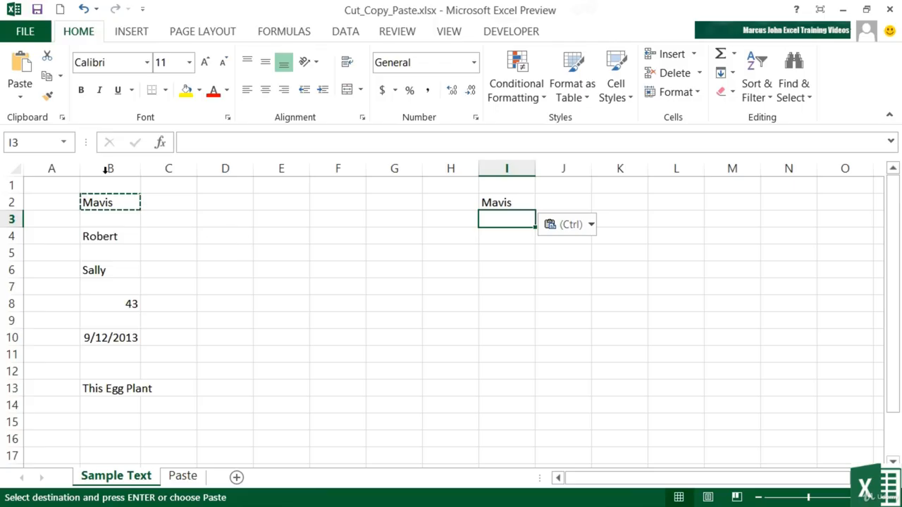
{"action": "left_click", "coordinate": [22, 68]}
{"action": "left_click", "coordinate": [498, 238]}
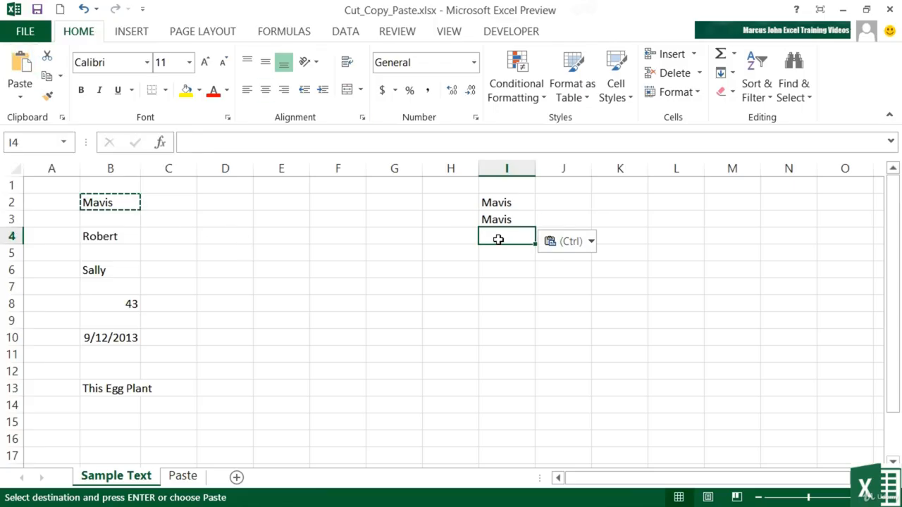
{"action": "right_click", "coordinate": [498, 239]}
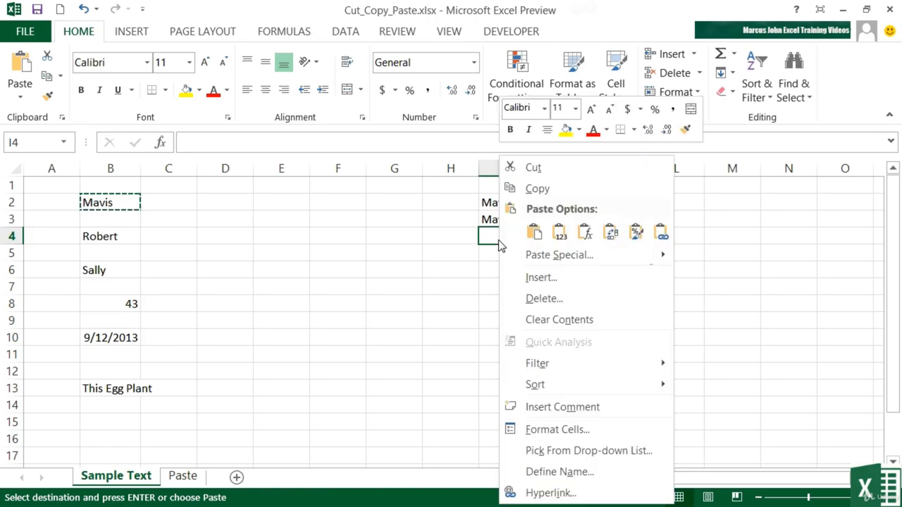
{"action": "left_click", "coordinate": [533, 234]}
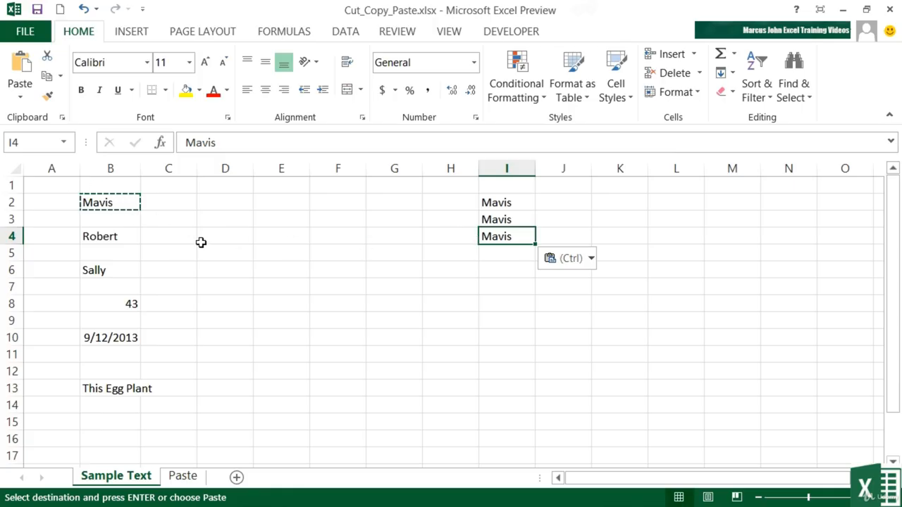
{"action": "left_click", "coordinate": [499, 253]}
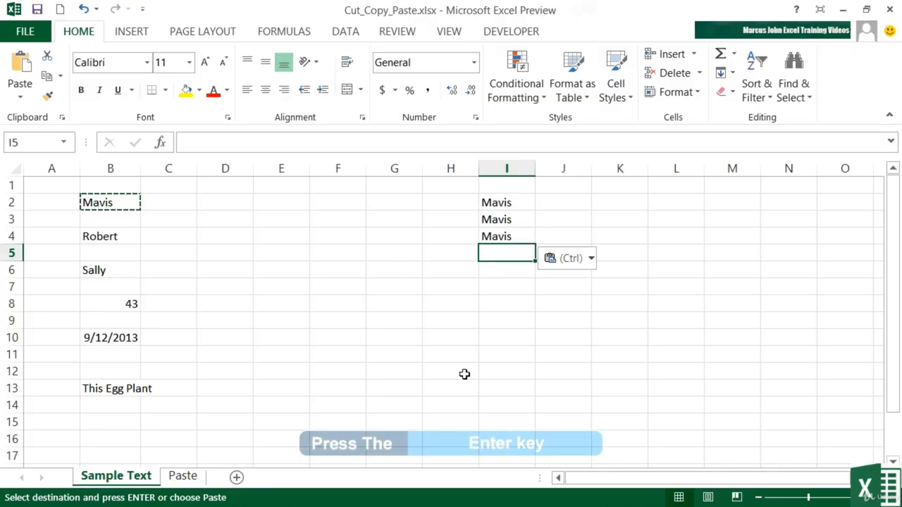
{"action": "key", "text": "Return"}
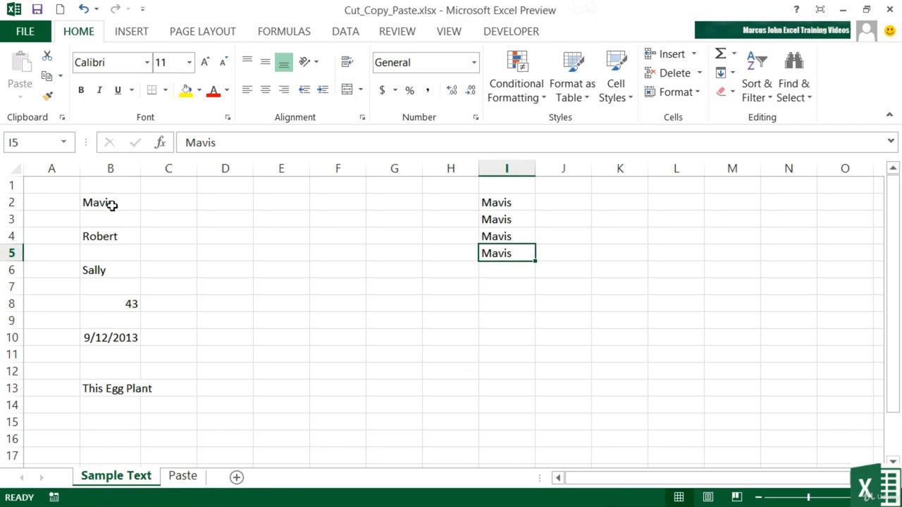
Cut the name in cell B4 and paste it into cell K4.
{"action": "left_click", "coordinate": [123, 240]}
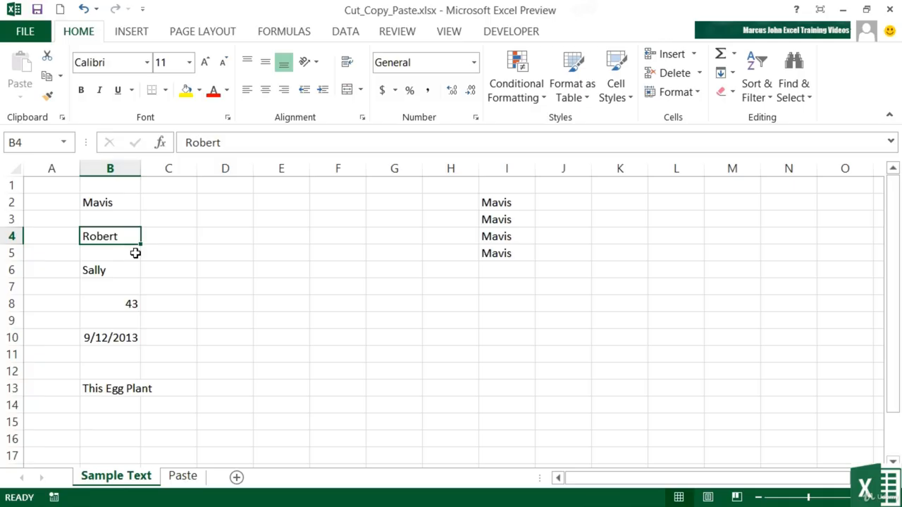
{"action": "key", "text": "ctrl+x"}
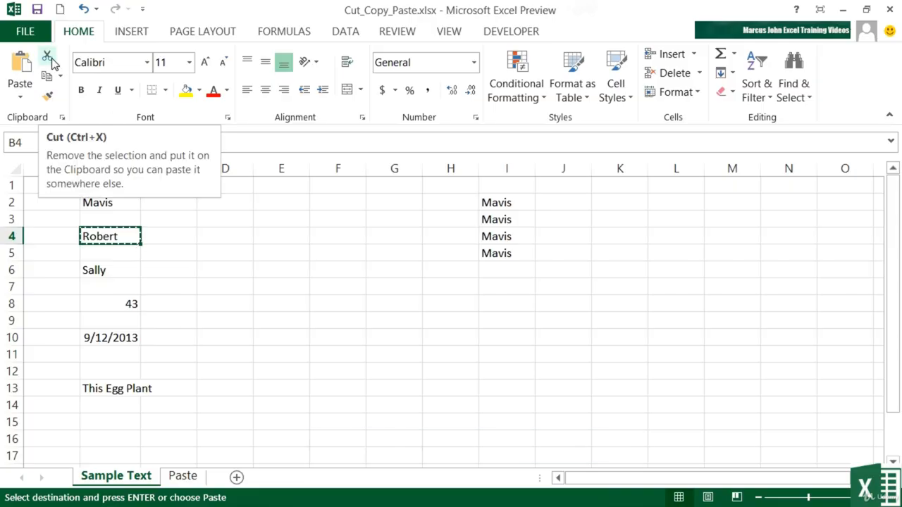
{"action": "right_click", "coordinate": [120, 241]}
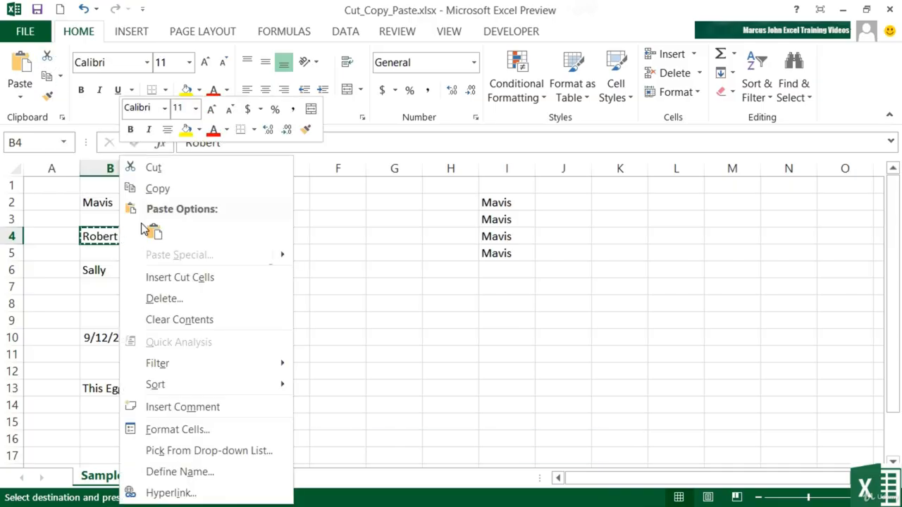
{"action": "left_click", "coordinate": [163, 169]}
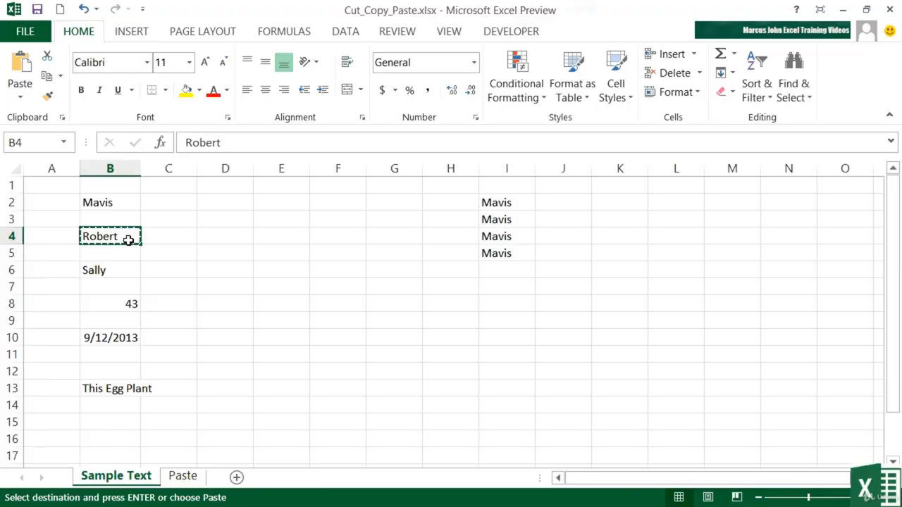
{"action": "key", "text": "Right"}
{"action": "key", "text": "Right"}
{"action": "key", "text": "Right"}
{"action": "key", "text": "Right"}
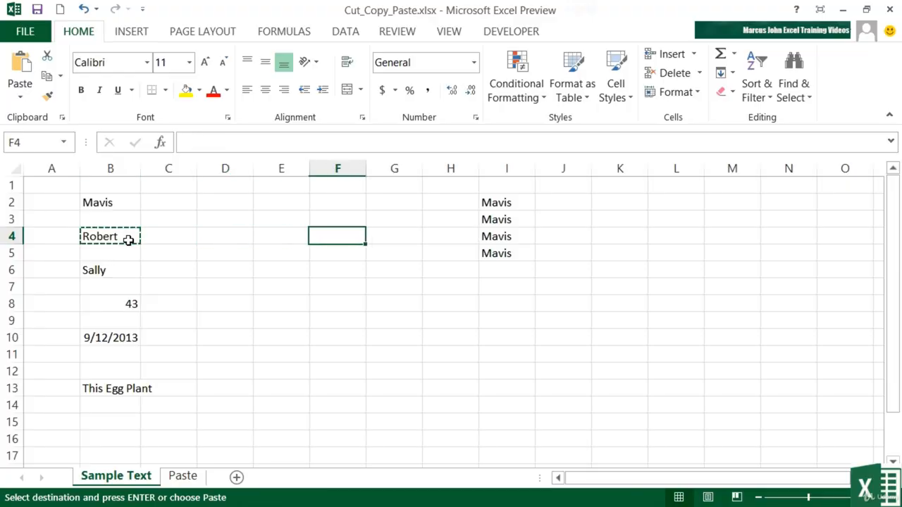
{"action": "key", "text": "Right"}
{"action": "key", "text": "Right"}
{"action": "key", "text": "Right"}
{"action": "key", "text": "Right"}
{"action": "key", "text": "Right"}
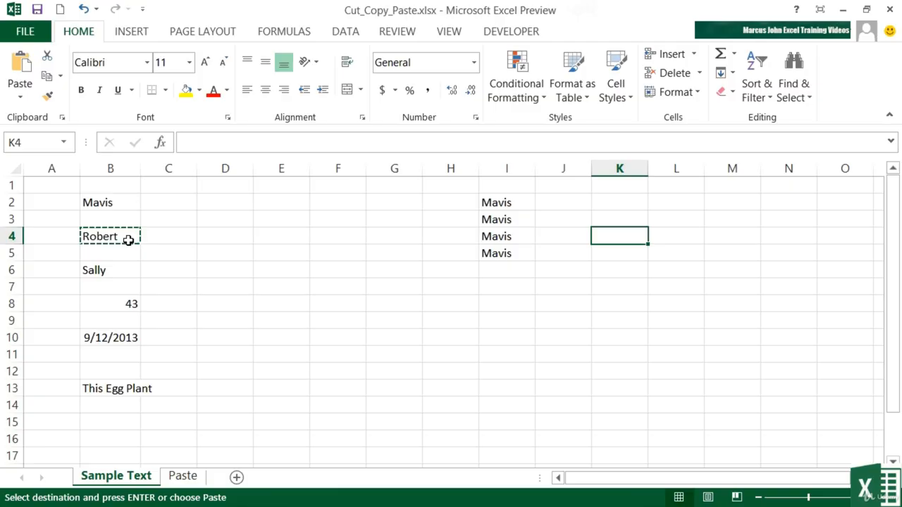
{"action": "key", "text": "Return"}
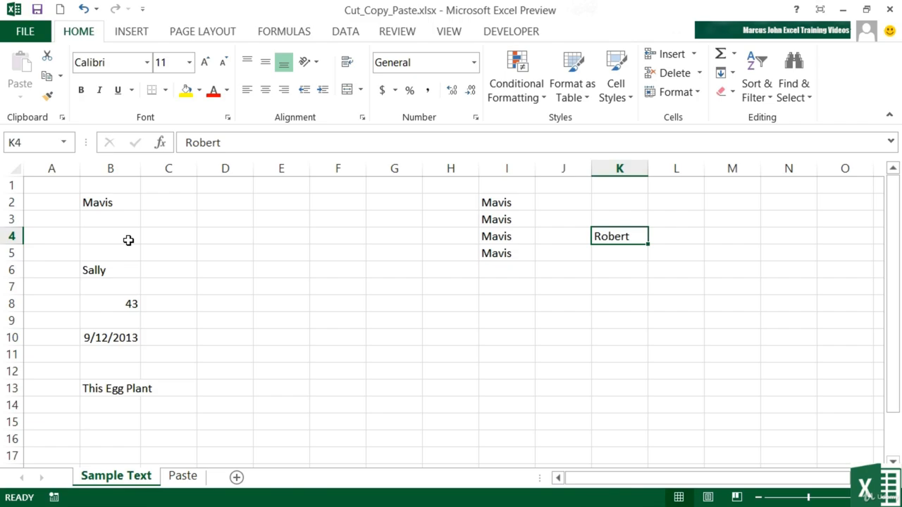
Cut the number in cell B8 and paste it into cell L4.
{"action": "left_click", "coordinate": [126, 303]}
{"action": "key", "text": "ctrl+c"}
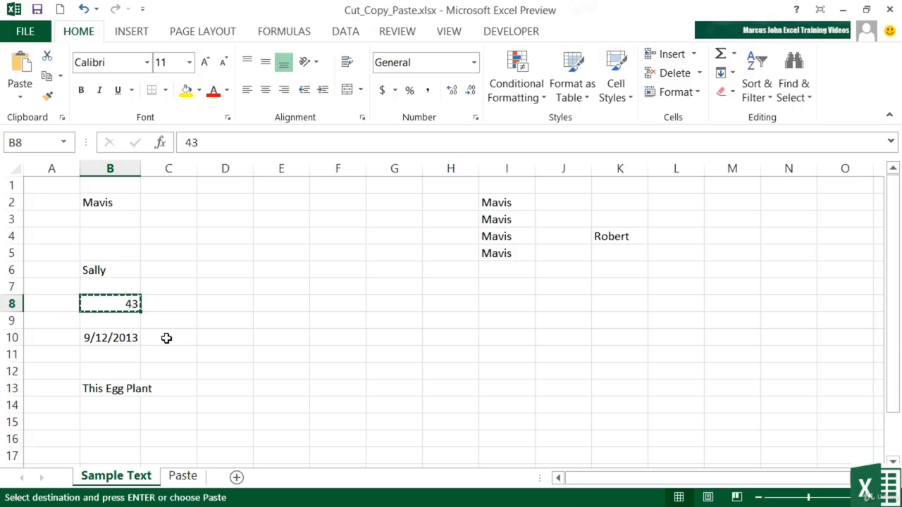
{"action": "key", "text": "Right"}
{"action": "key", "text": "Right"}
{"action": "key", "text": "Right"}
{"action": "key", "text": "Right"}
{"action": "key", "text": "Right"}
{"action": "key", "text": "Right"}
{"action": "key", "text": "Right"}
{"action": "key", "text": "Right"}
{"action": "key", "text": "Right"}
{"action": "key", "text": "Right"}
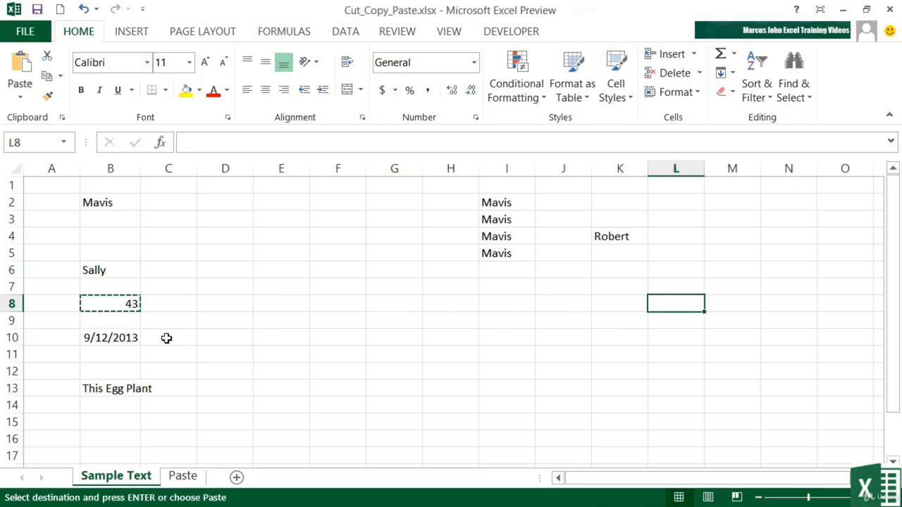
{"action": "key", "text": "Up"}
{"action": "key", "text": "Up"}
{"action": "key", "text": "Up"}
{"action": "key", "text": "Up"}
{"action": "key", "text": "Return"}
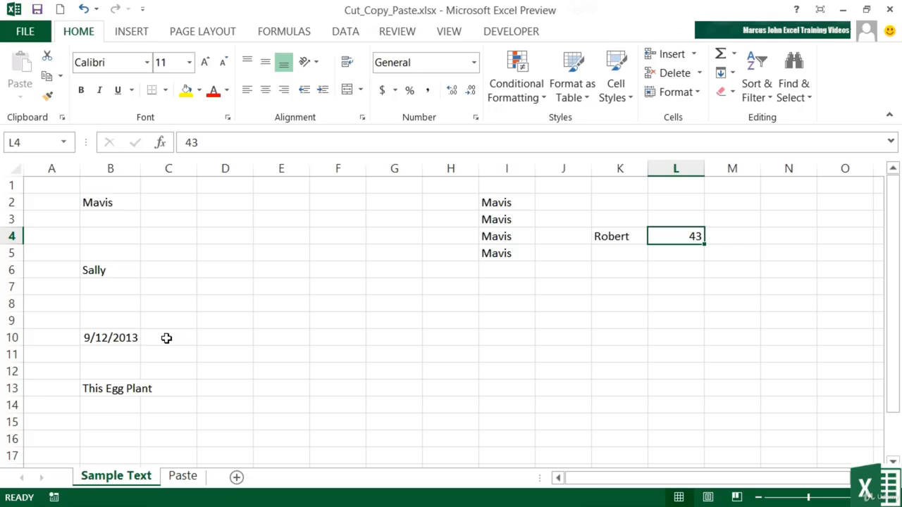
Copy the range B2:B14 from the Sample Text sheet and paste it into the Paste sheet starting at cell E3.
{"action": "left_click_drag", "start_coordinate": [109, 204], "coordinate": [101, 402]}
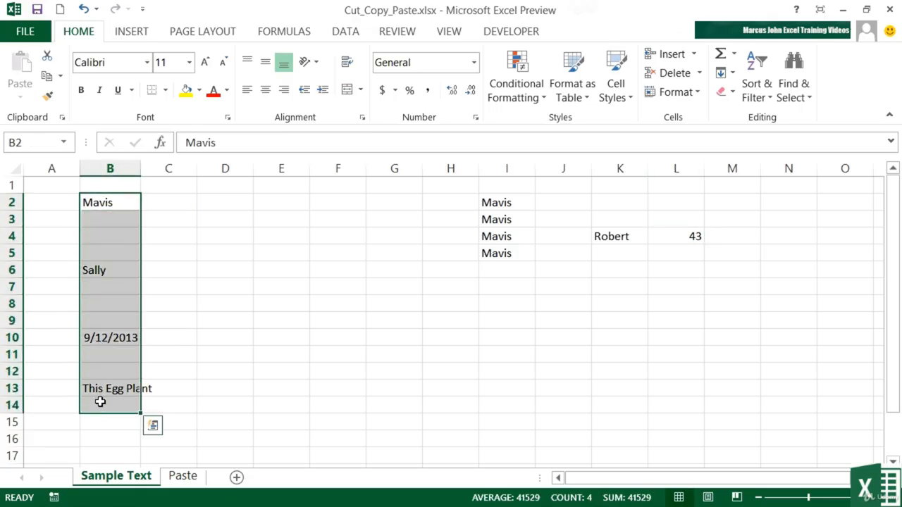
{"action": "key", "text": "ctrl+c"}
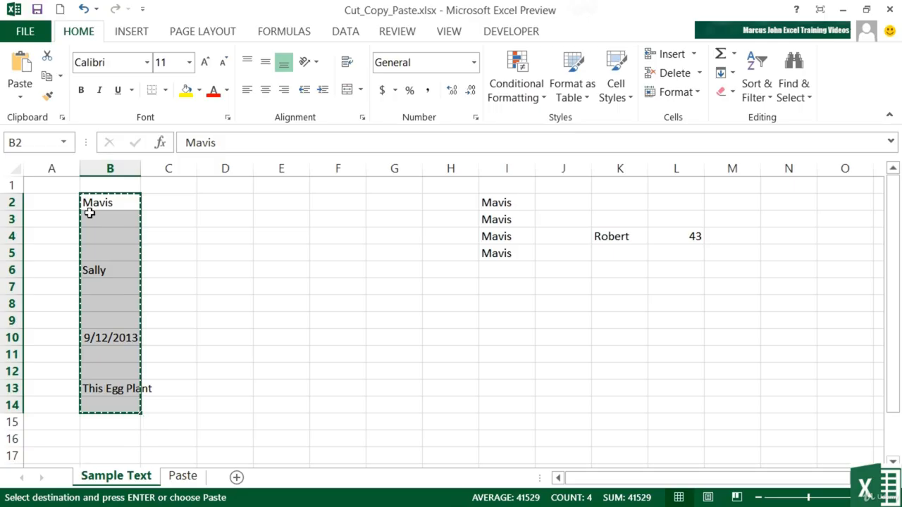
{"action": "left_click", "coordinate": [185, 477]}
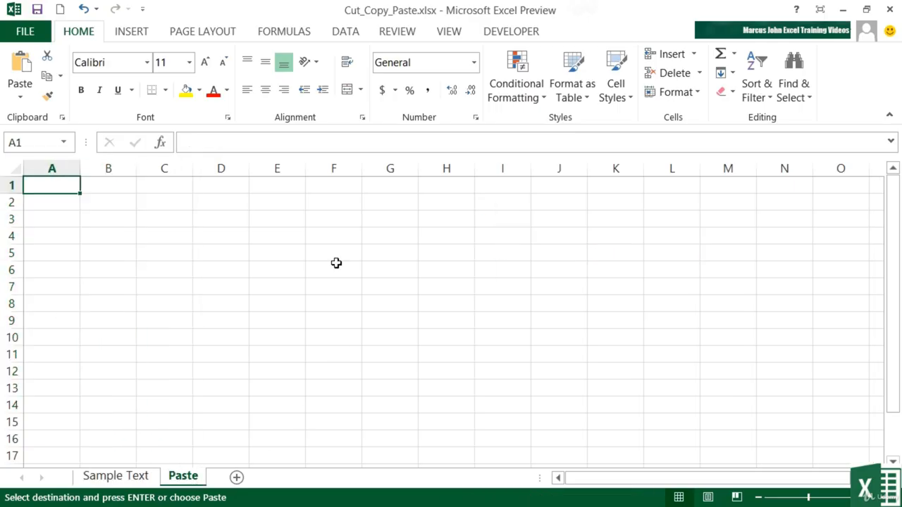
{"action": "left_click", "coordinate": [276, 222]}
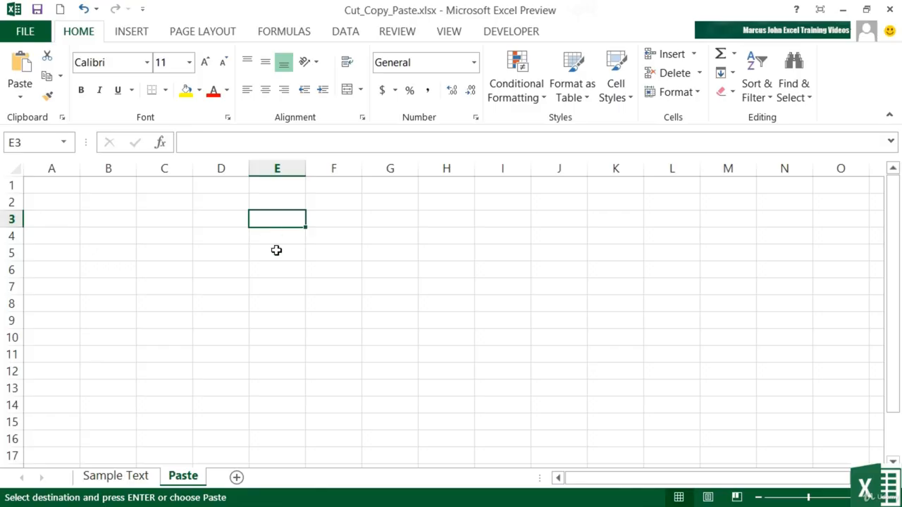
{"action": "left_click", "coordinate": [117, 476]}
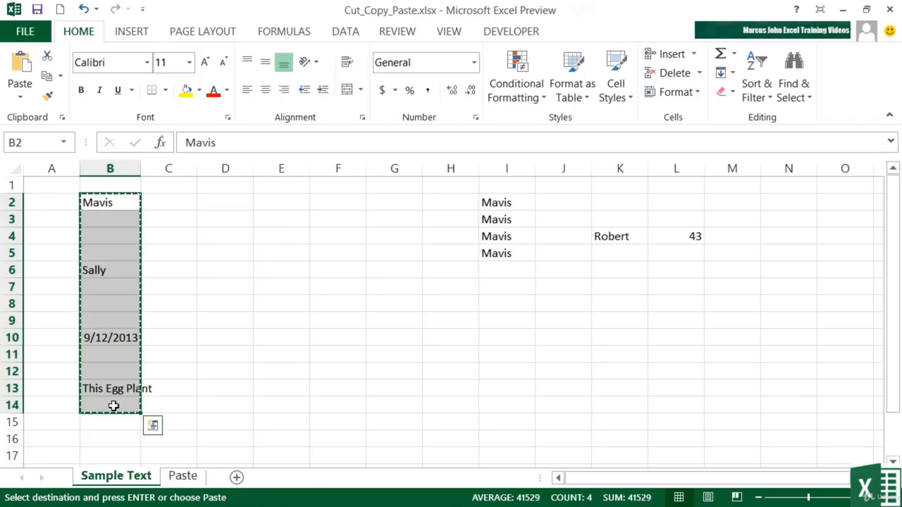
{"action": "left_click", "coordinate": [183, 478]}
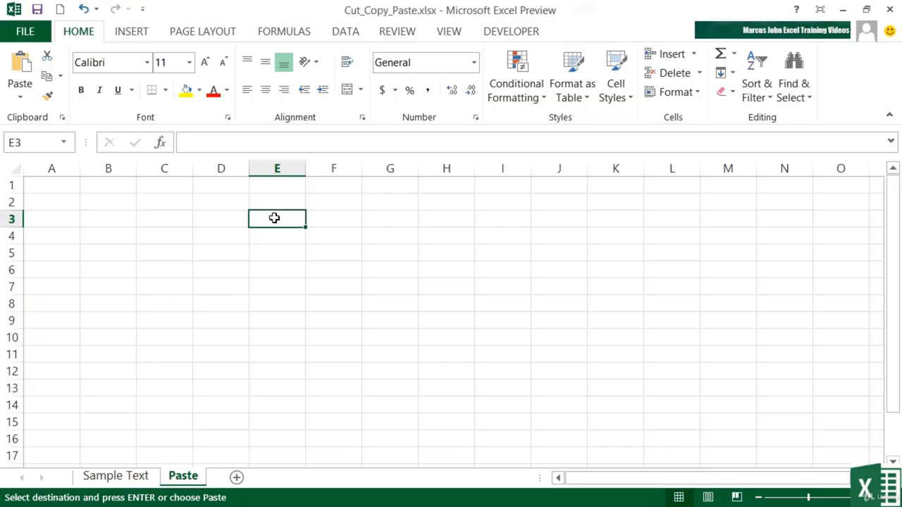
{"action": "key", "text": "ctrl+v"}
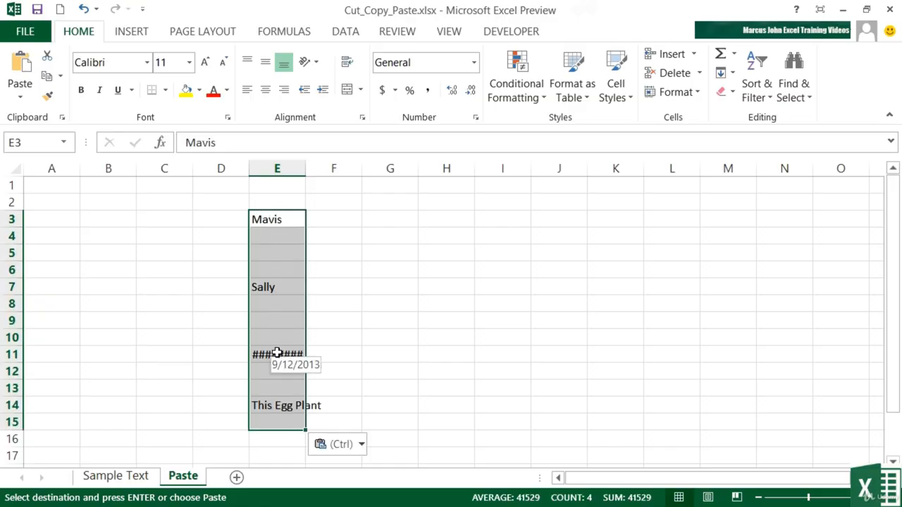
Paste the copied range a second time on the Paste sheet, starting at cell K7.
{"action": "left_click", "coordinate": [607, 291]}
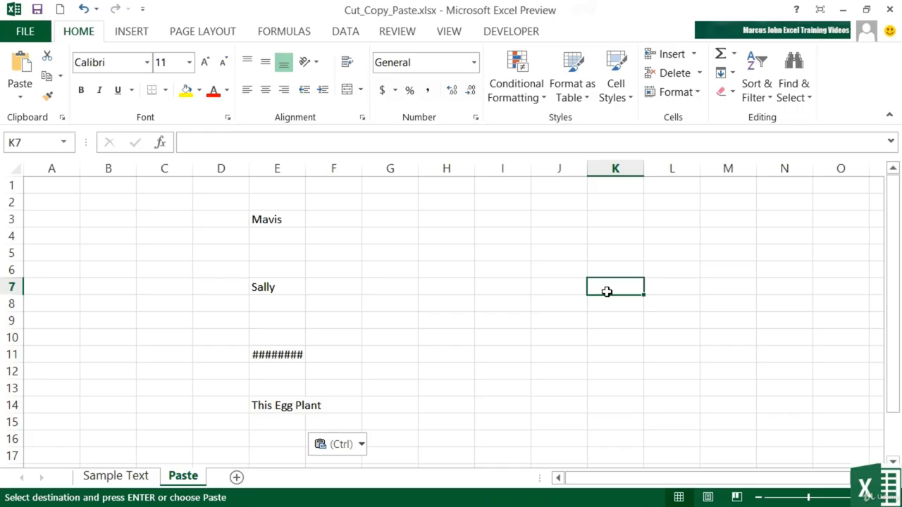
{"action": "key", "text": "ctrl+v"}
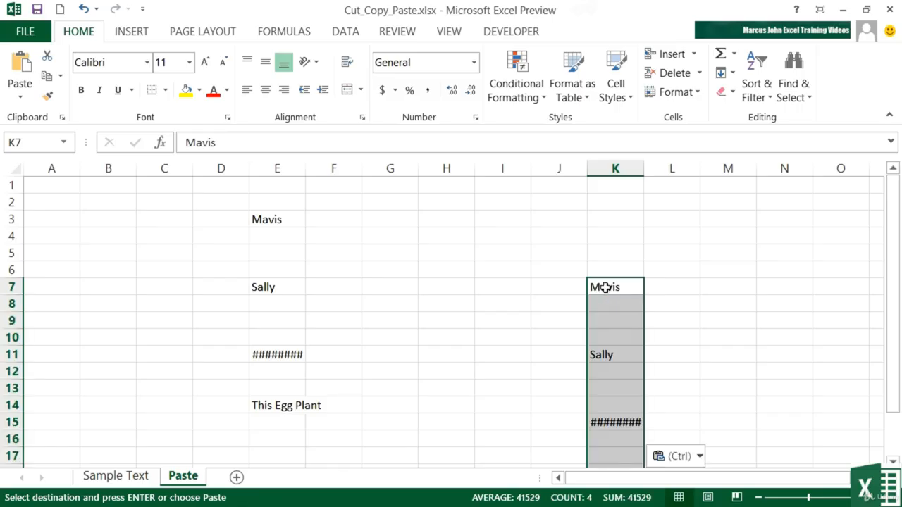
{"action": "scroll", "coordinate": [606, 290], "scroll_direction": "down", "scroll_amount": 1}
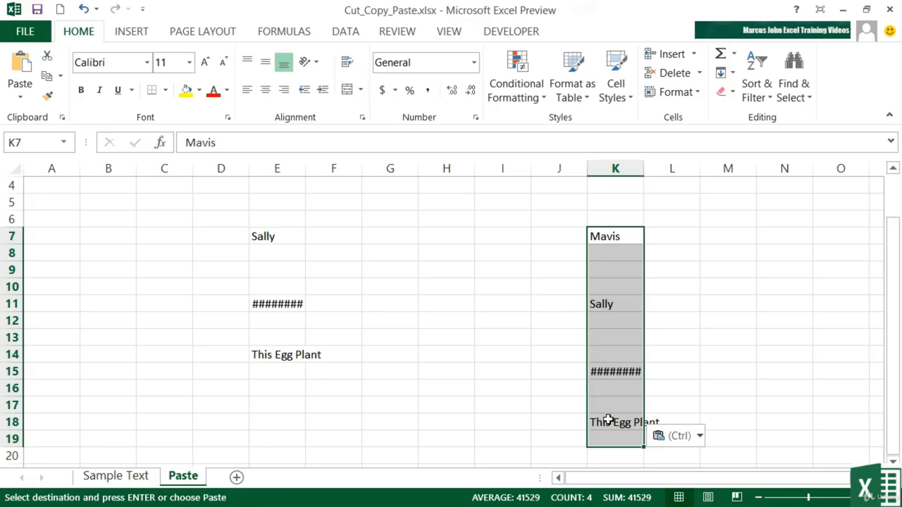
Widen columns K and E on the Paste sheet enough to show the pasted dates in full.
{"action": "left_click", "coordinate": [609, 372]}
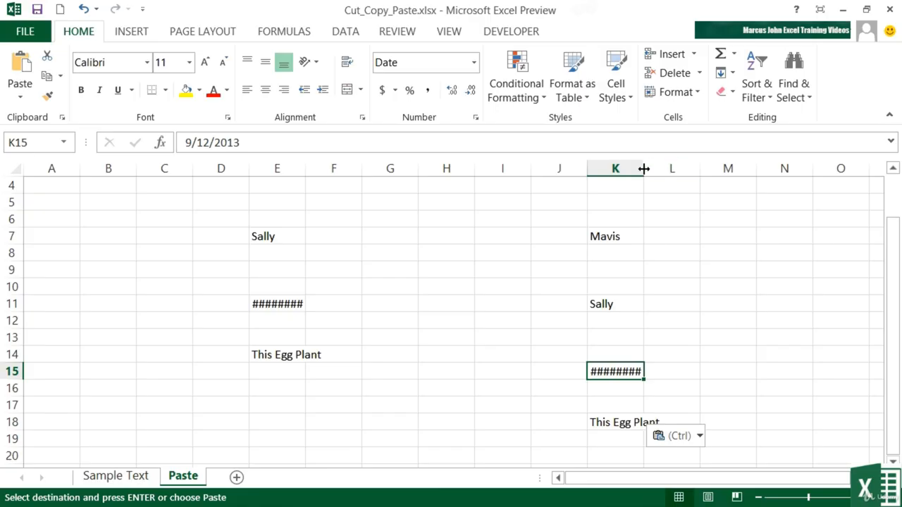
{"action": "left_click_drag", "start_coordinate": [644, 169], "coordinate": [658, 169]}
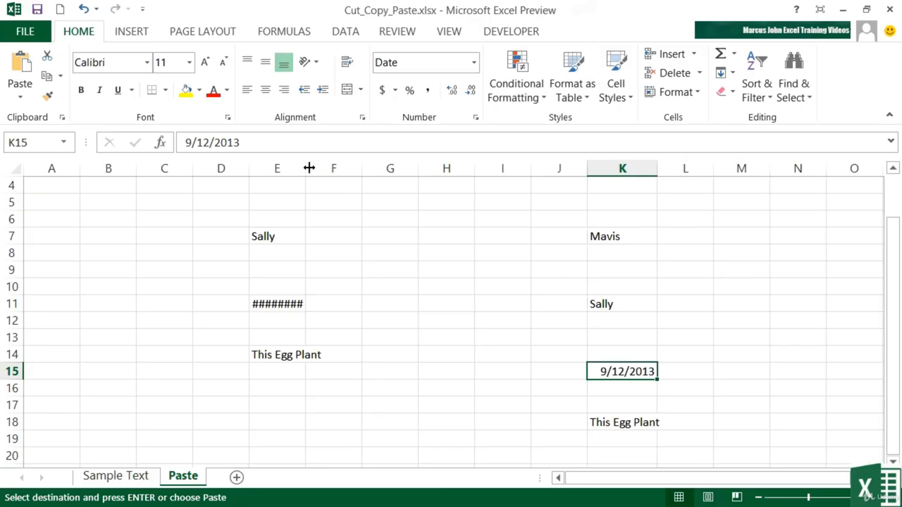
{"action": "left_click_drag", "start_coordinate": [309, 168], "coordinate": [319, 169]}
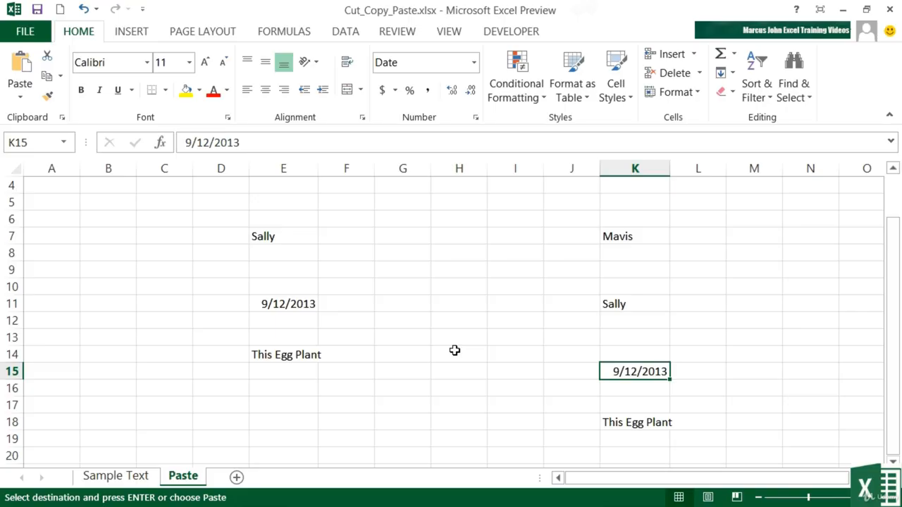
Copy the name in cell B2 of the Sample Text sheet and fill the range C26:K36 on the Paste sheet with it.
{"action": "left_click", "coordinate": [131, 478]}
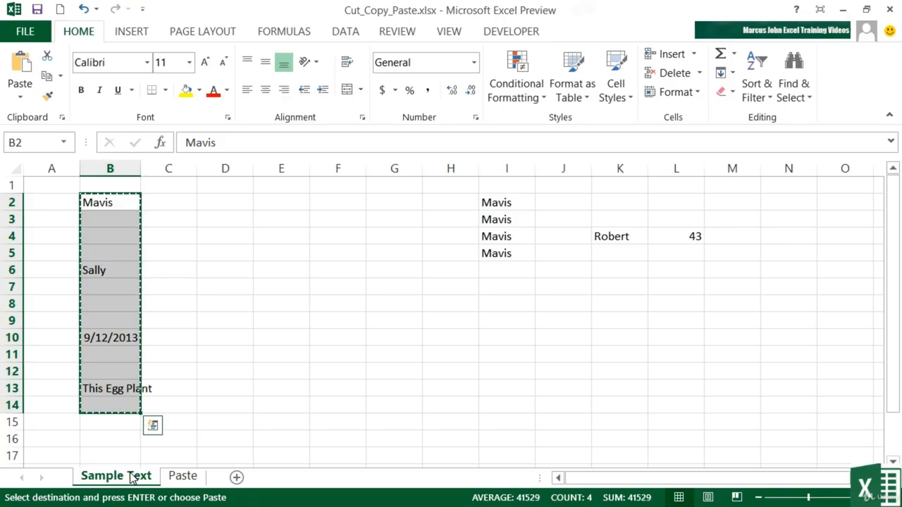
{"action": "left_click", "coordinate": [115, 204]}
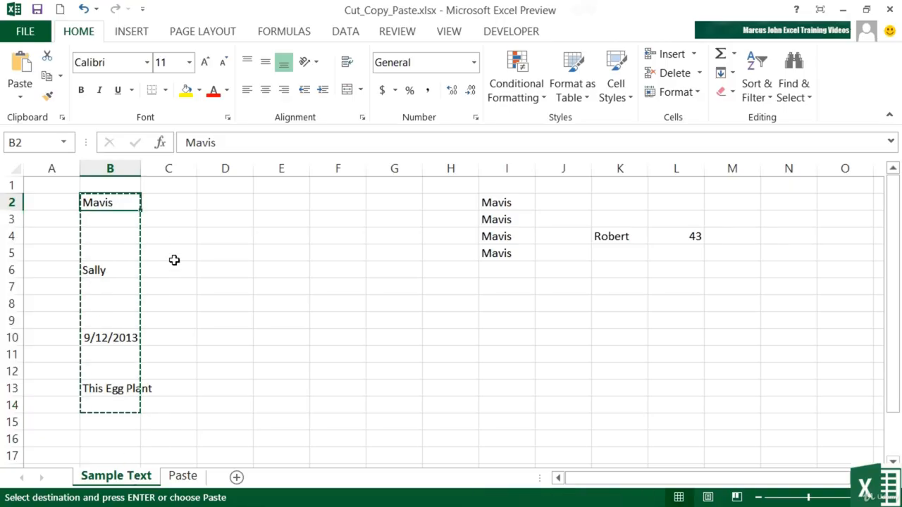
{"action": "key", "text": "ctrl+c"}
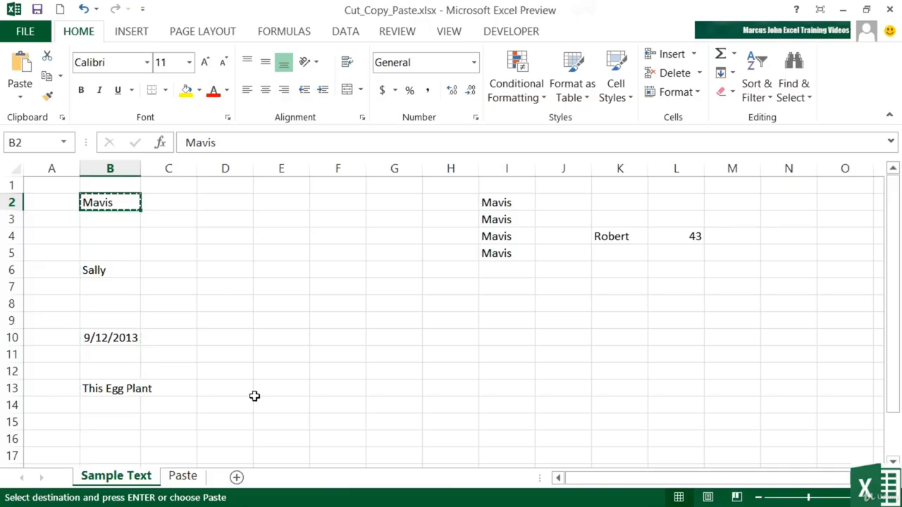
{"action": "left_click", "coordinate": [196, 484]}
{"action": "scroll", "coordinate": [189, 357], "scroll_direction": "down", "scroll_amount": 4}
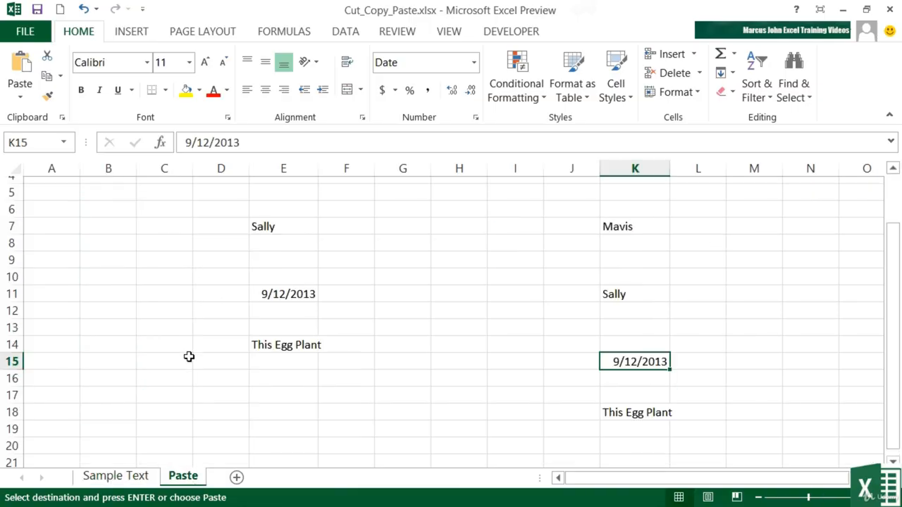
{"action": "scroll", "coordinate": [189, 356], "scroll_direction": "down", "scroll_amount": 2}
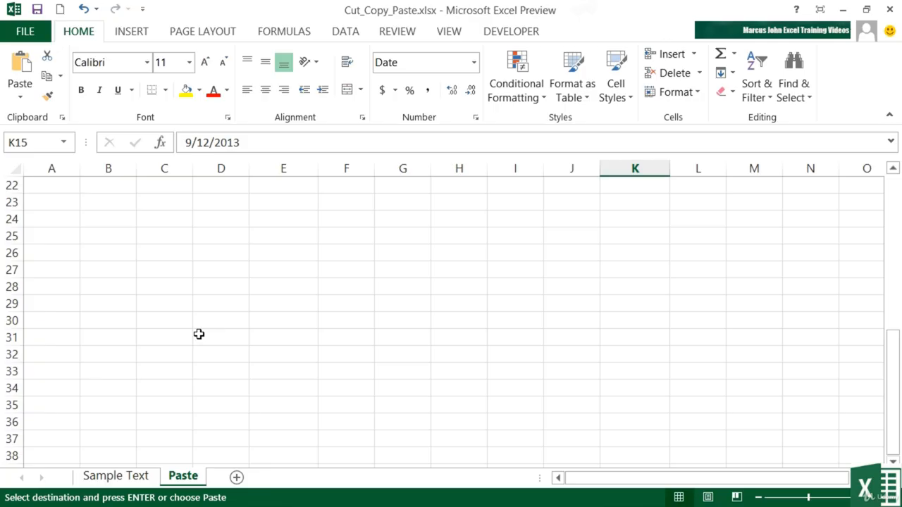
{"action": "left_click_drag", "start_coordinate": [167, 253], "coordinate": [622, 421]}
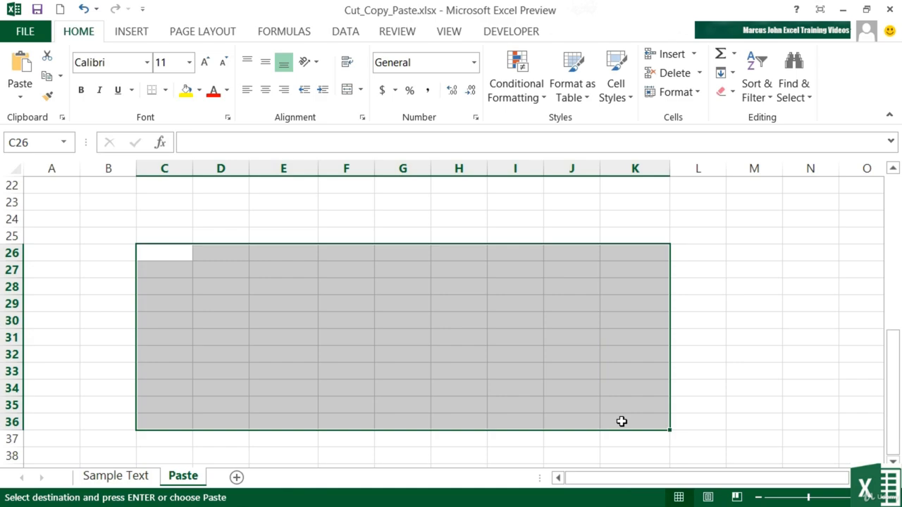
{"action": "key", "text": "Return"}
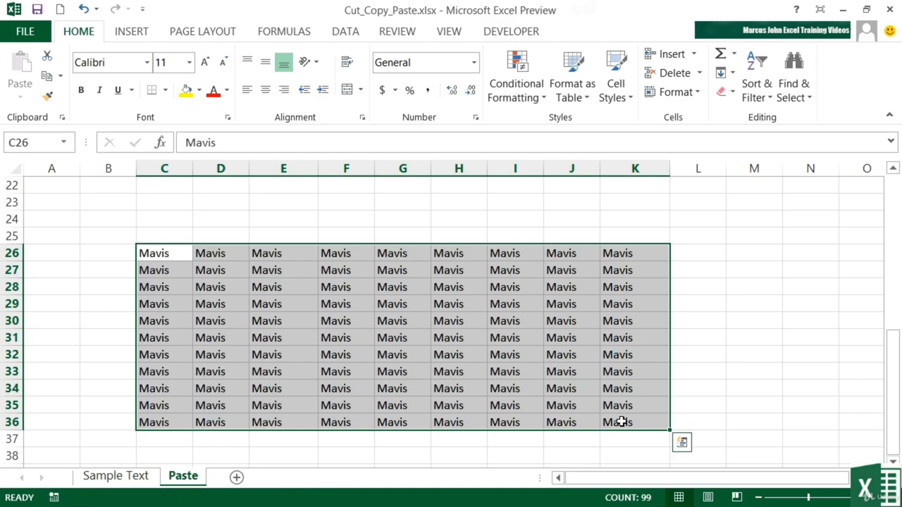